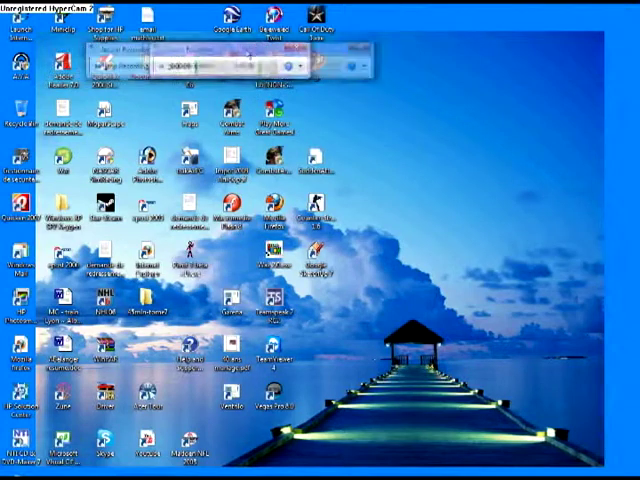
# Move the Sound Recorder window to the top left and bring up the Start menu.
pyautogui.moveTo(230, 50); pyautogui.dragTo(450, 36)
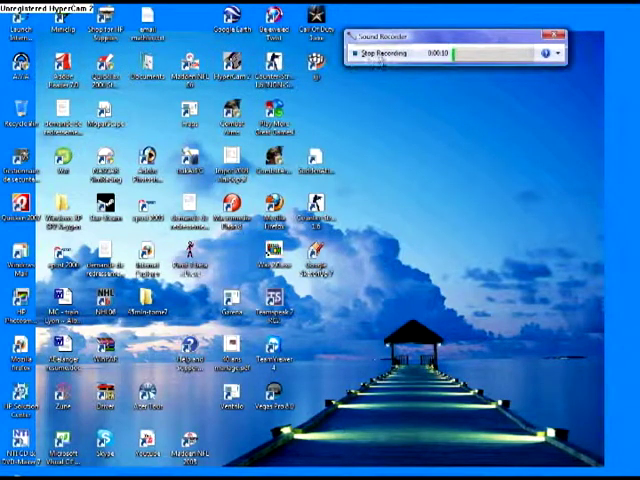
pyautogui.moveTo(300, 55); pyautogui.dragTo(190, 52)
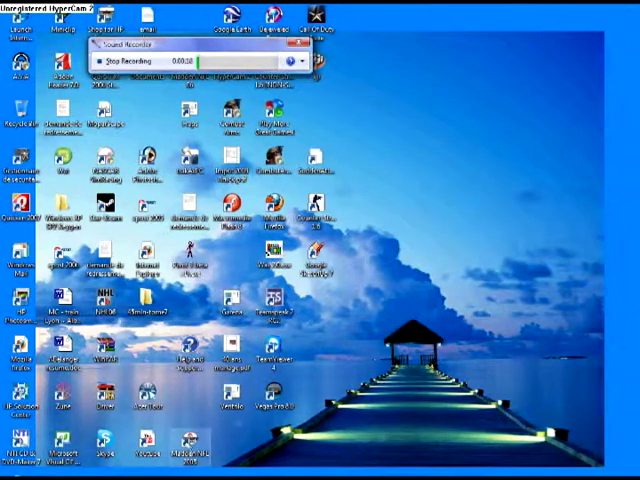
pyautogui.press('super')
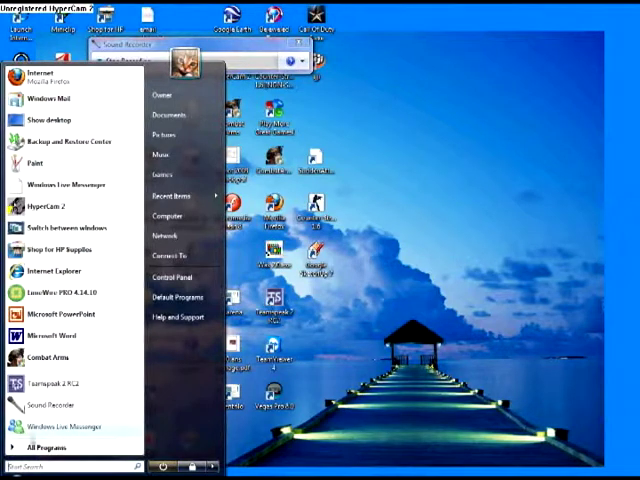
# From Computer, browse DATA (D:) and ACER (C:), then reopen DATA (D:) and select its folders.
pyautogui.click(167, 216)
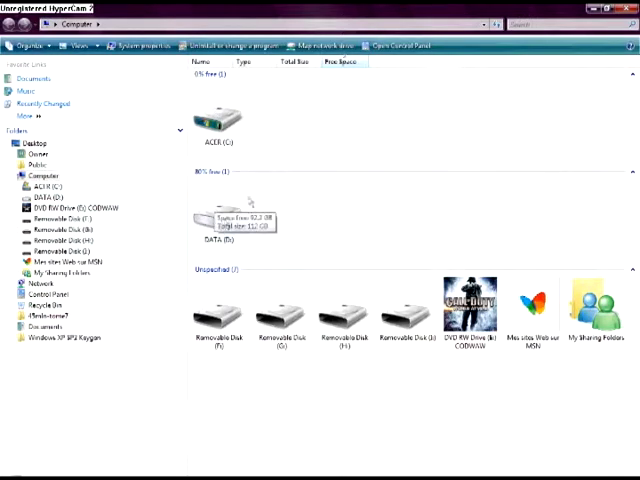
pyautogui.moveTo(219, 220)
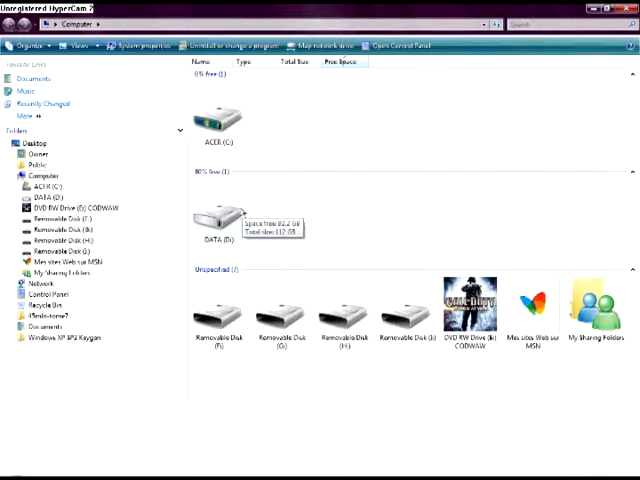
pyautogui.doubleClick(242, 212)
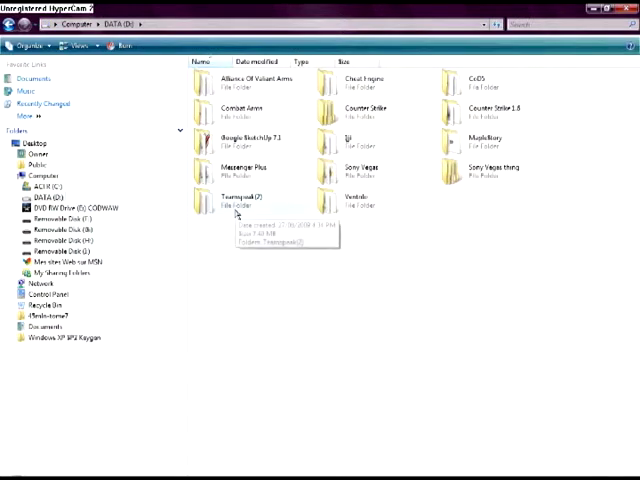
pyautogui.click(76, 24)
pyautogui.doubleClick(218, 128)
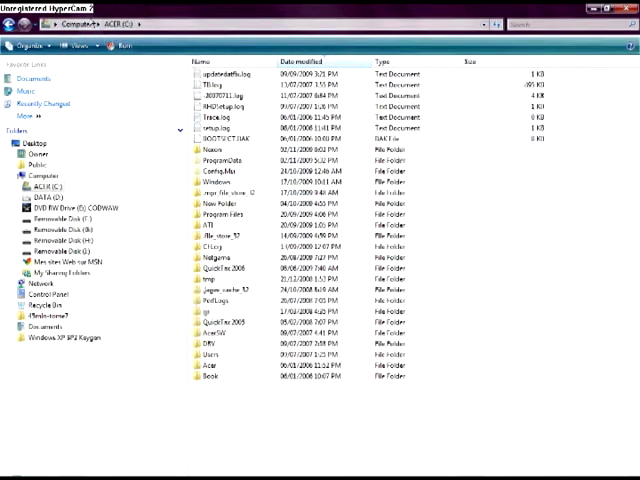
pyautogui.click(76, 24)
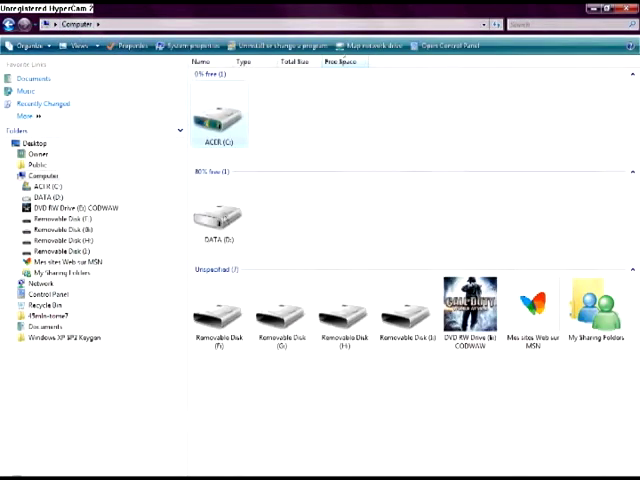
pyautogui.doubleClick(218, 215)
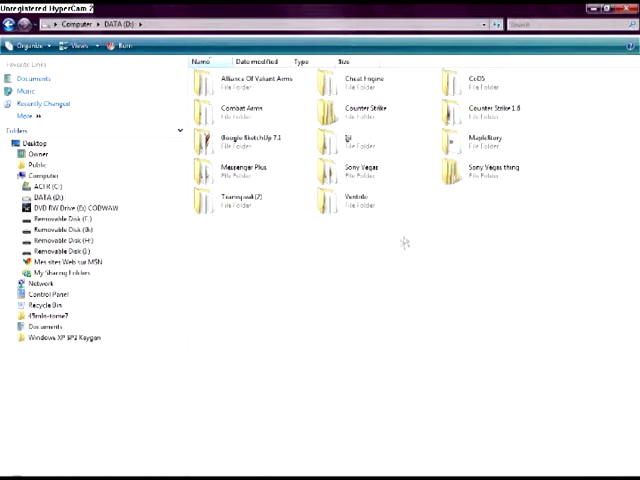
pyautogui.moveTo(525, 295); pyautogui.dragTo(388, 312)
# Add a new folder named 'camtasia' on DATA (D:) and leave it selected.
pyautogui.rightClick(330, 265)
pyautogui.moveTo(360, 385)
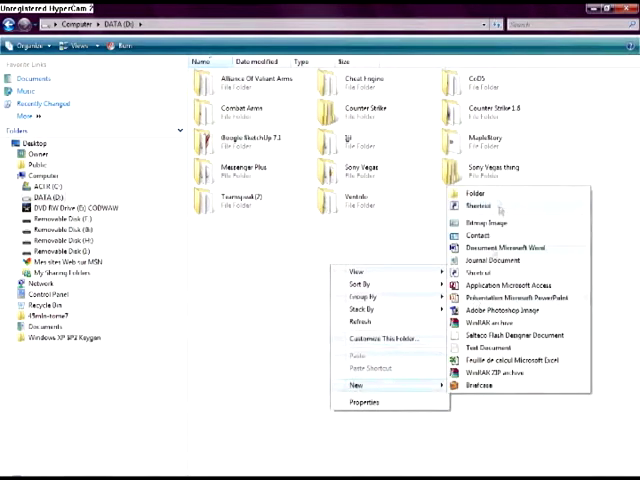
pyautogui.click(476, 193)
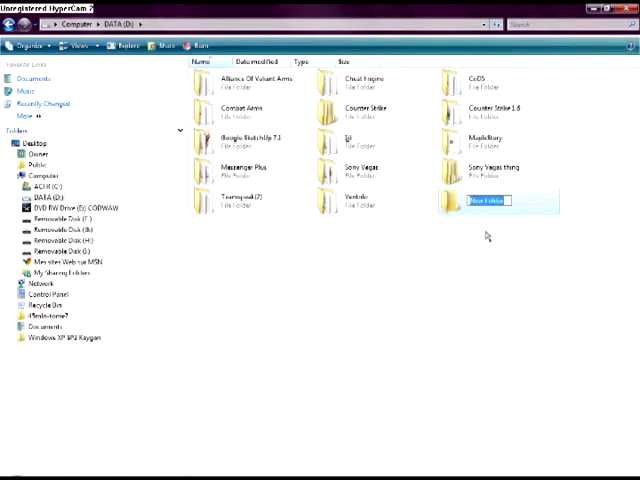
pyautogui.write('camt')
pyautogui.write('est')
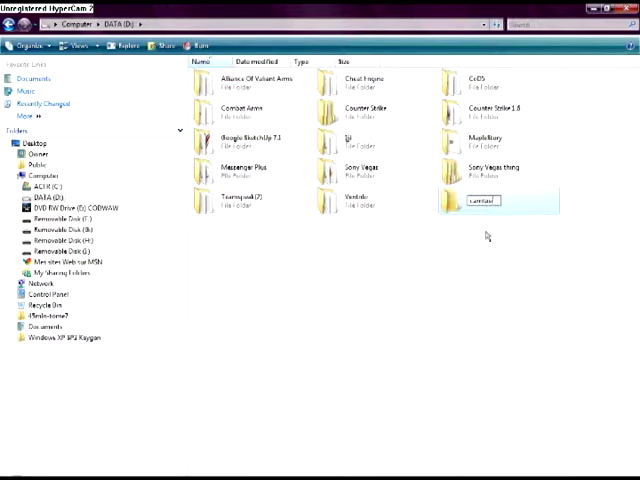
pyautogui.click(475, 241)
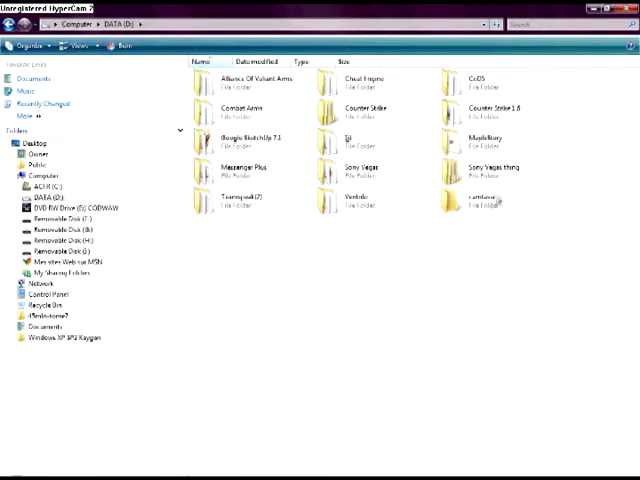
pyautogui.click(498, 200)
pyautogui.click(440, 263)
pyautogui.click(490, 200)
# Send the camtasia folder to the Recycle Bin, then select and deselect the remaining folders.
pyautogui.rightClick(490, 200)
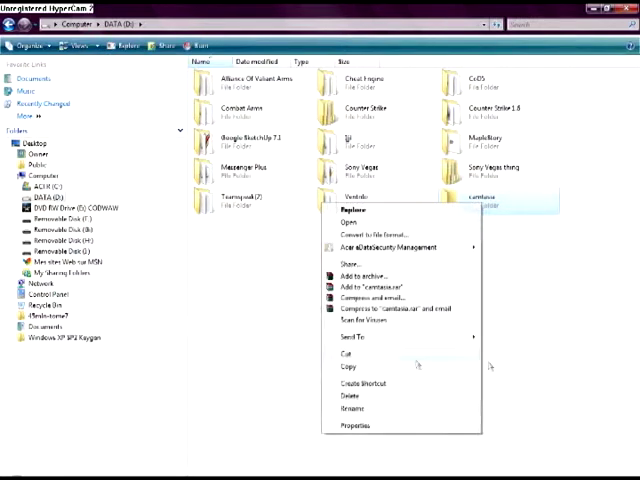
pyautogui.click(352, 397)
pyautogui.click(364, 292)
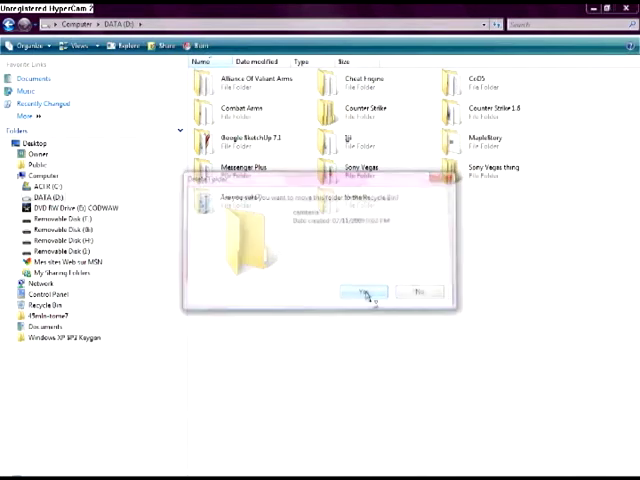
pyautogui.moveTo(553, 228)
pyautogui.mouseDown()
pyautogui.moveTo(386, 178)
pyautogui.moveTo(411, 180)
pyautogui.mouseUp()
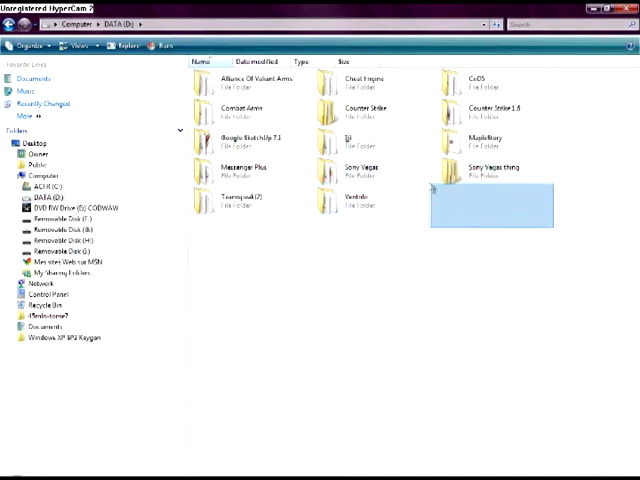
pyautogui.moveTo(411, 180); pyautogui.dragTo(458, 272)
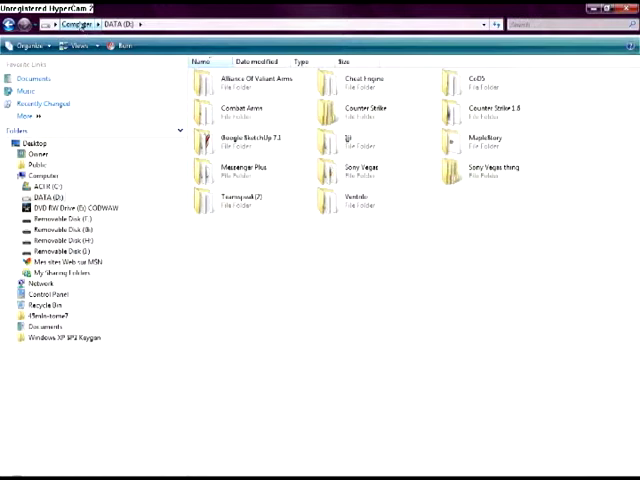
# Browse from Computer into ACER (C:) > Users > Owner, then close the Explorer window.
pyautogui.click(78, 24)
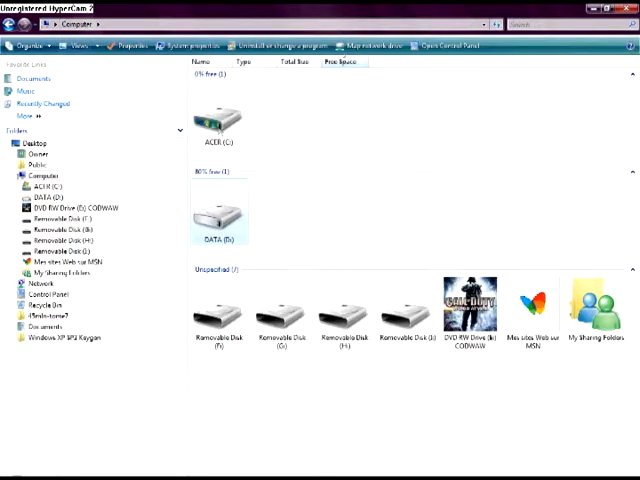
pyautogui.moveTo(305, 140); pyautogui.dragTo(315, 200)
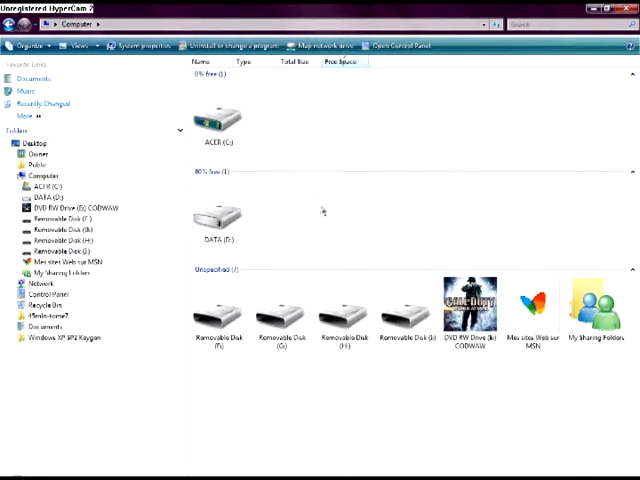
pyautogui.doubleClick(220, 125)
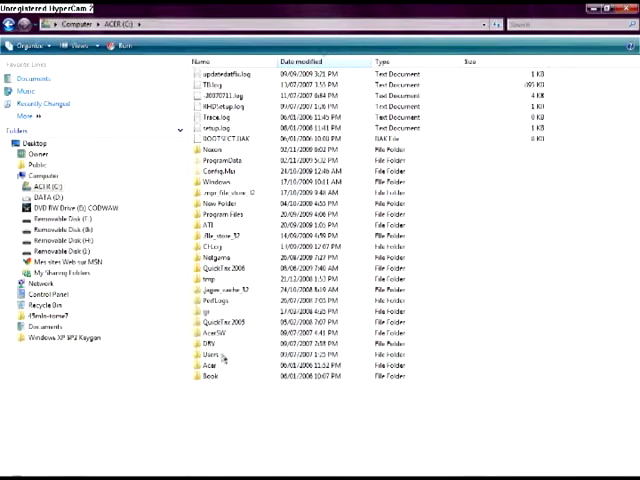
pyautogui.doubleClick(223, 357)
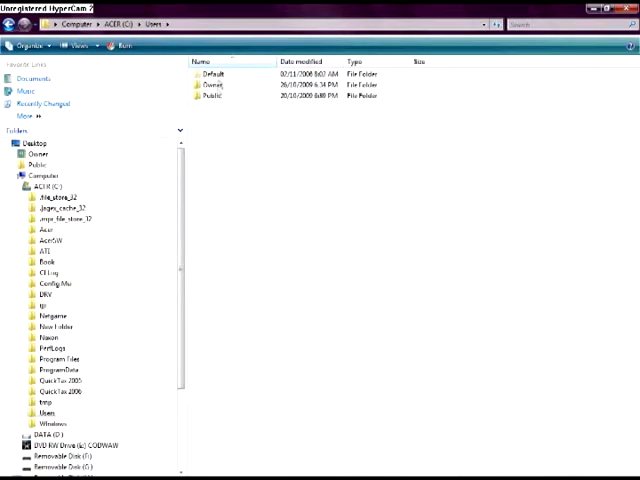
pyautogui.doubleClick(213, 85)
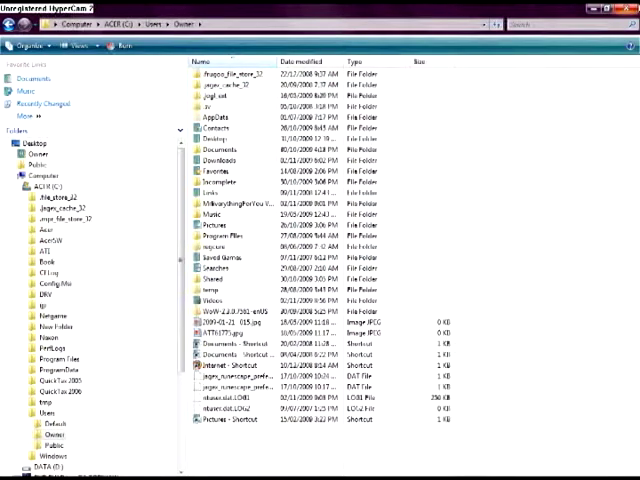
pyautogui.click(628, 9)
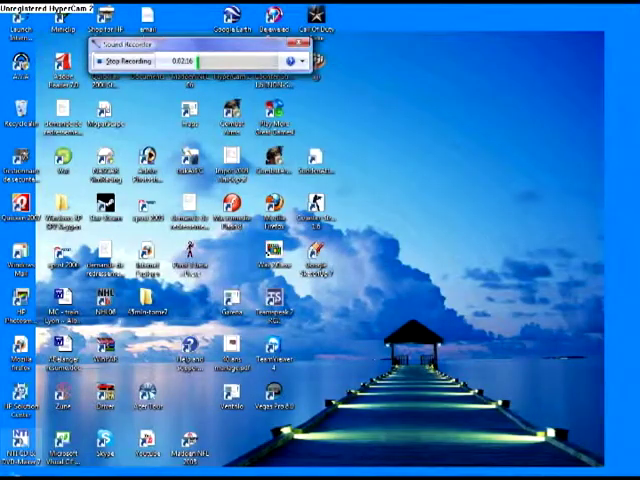
# Open the Owner's personal folder from the Start menu and restore HyperCam's recording settings window.
pyautogui.press('super')
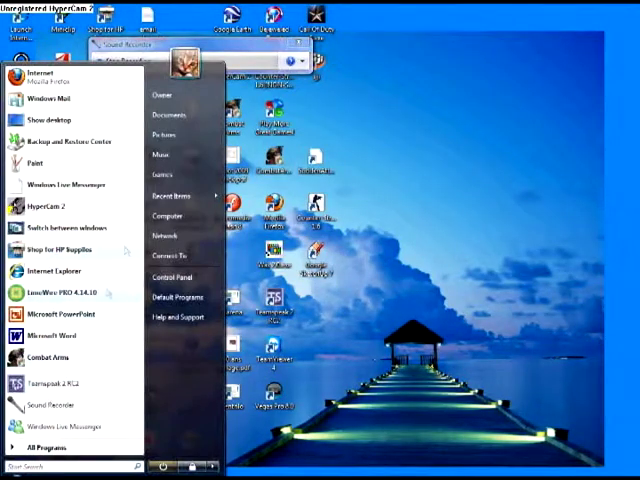
pyautogui.click(163, 96)
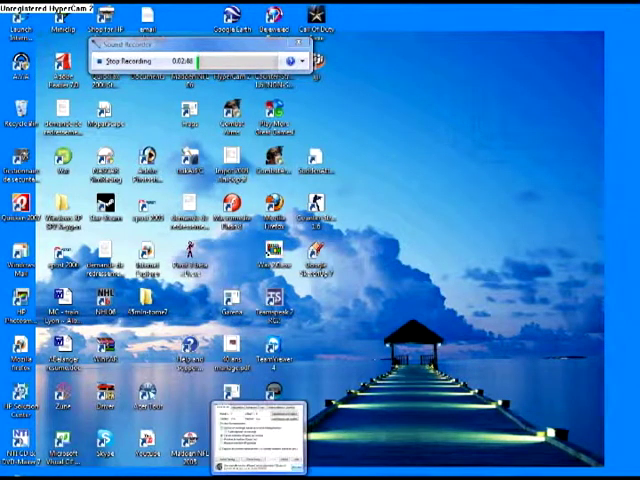
pyautogui.click(260, 474)
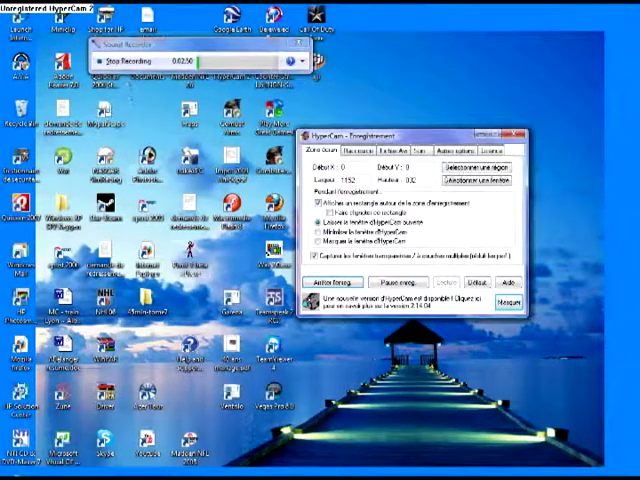